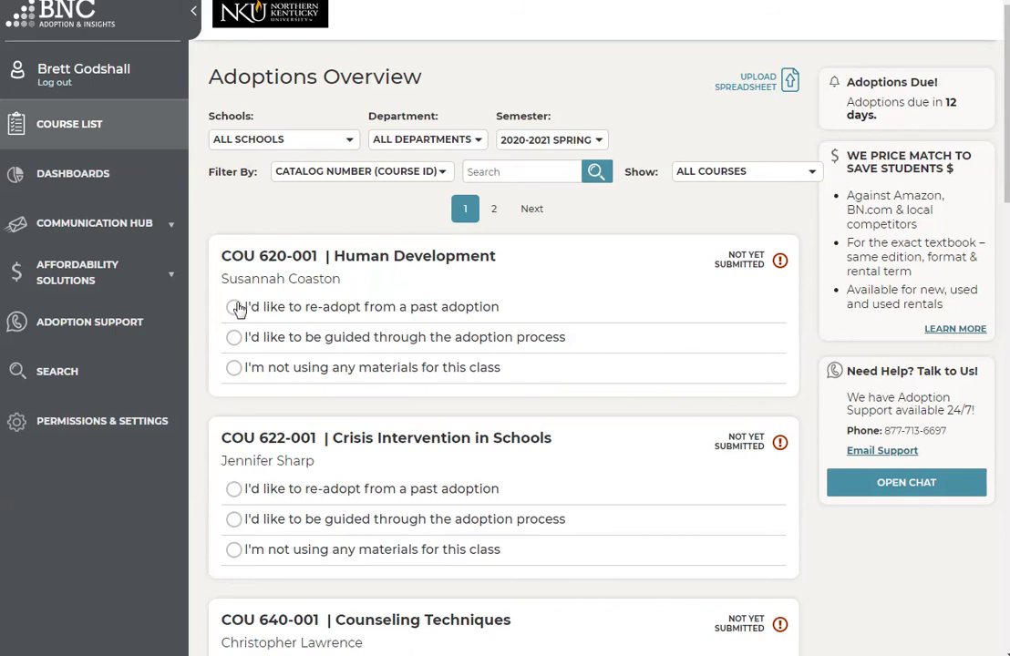
Re-adopt COU 620-001 from the 2019-2020 Spring adoption, excluding its second and third materials
{"action": "left_click", "coordinate": [235, 310]}
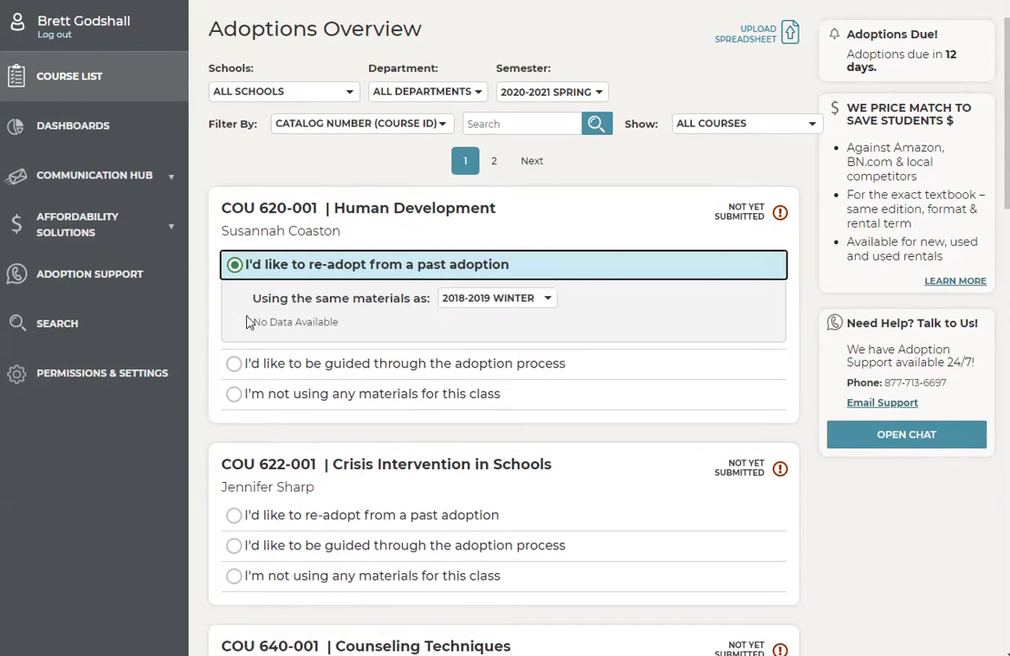
{"action": "left_click", "coordinate": [551, 307]}
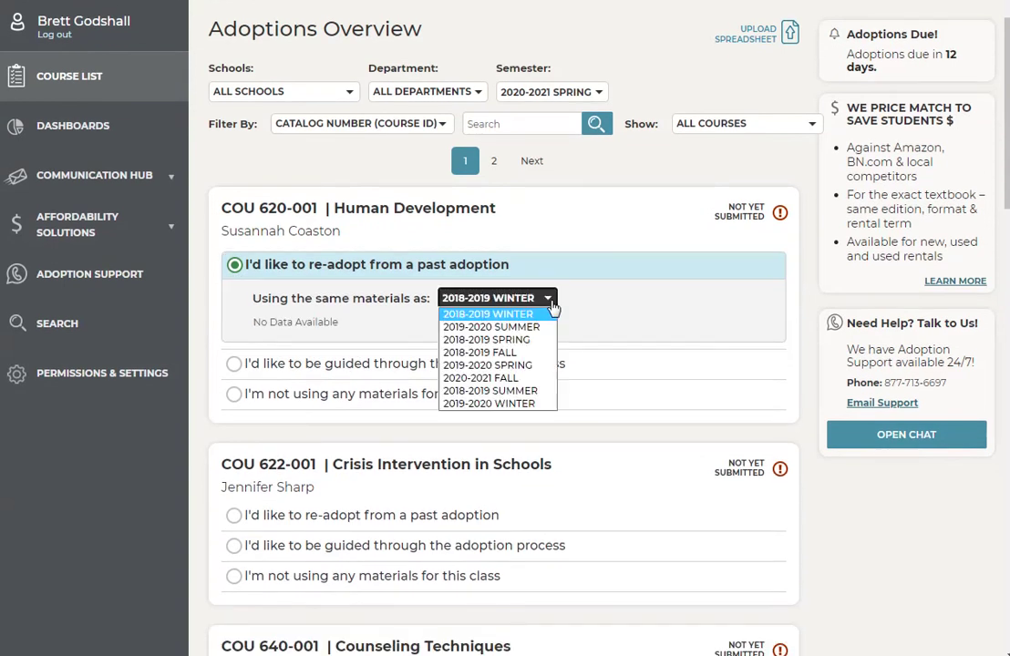
{"action": "left_click", "coordinate": [530, 365]}
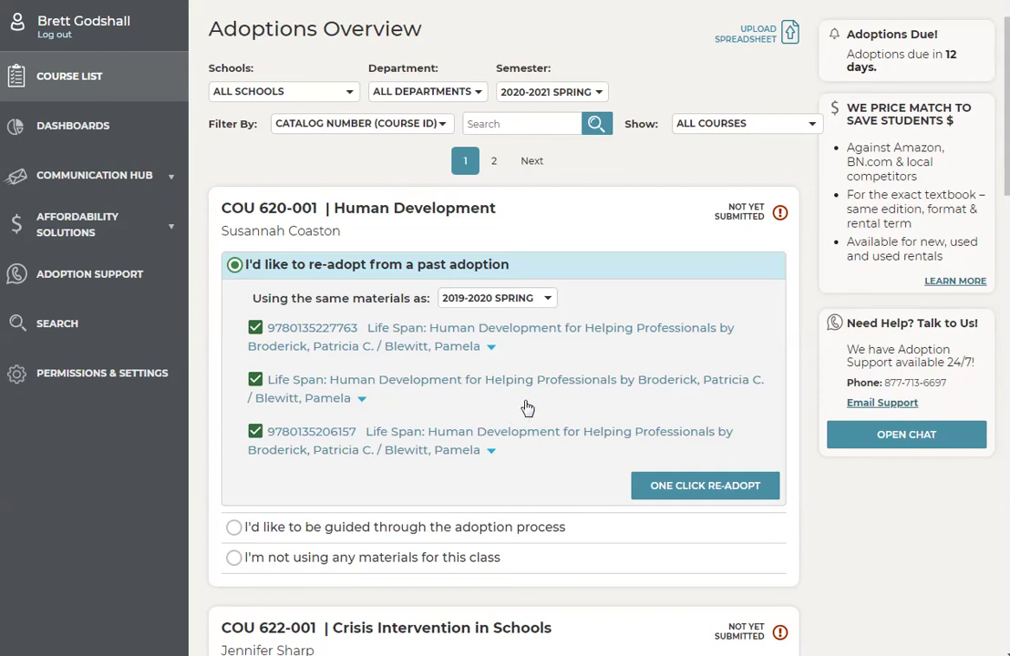
{"action": "left_click", "coordinate": [255, 380]}
{"action": "left_click", "coordinate": [256, 433]}
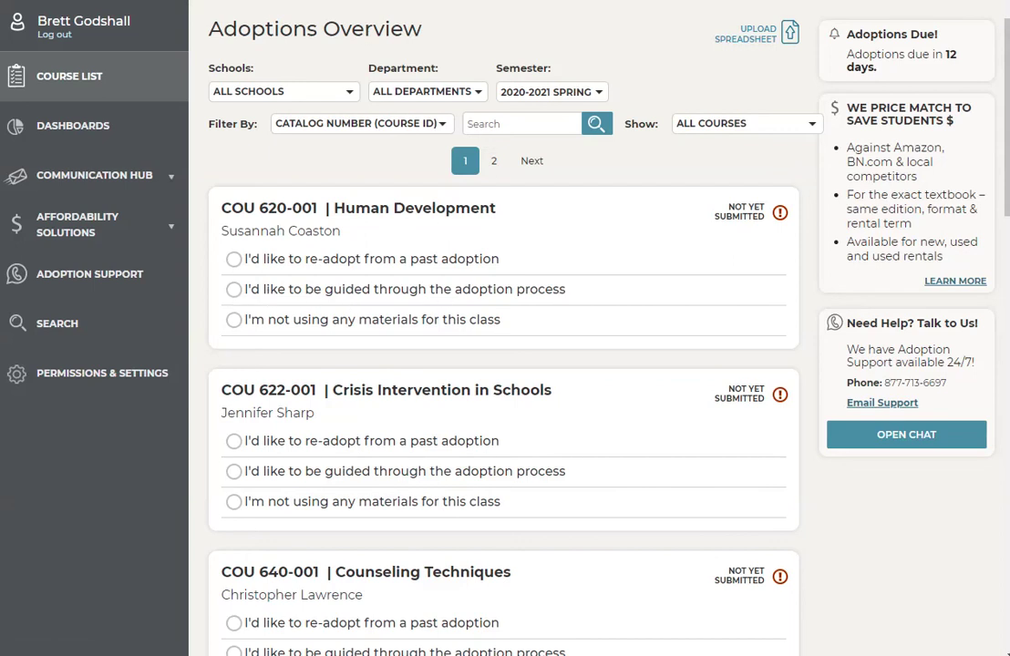
Switch COU 620-001 to the guided adoption process, briefly reviewing its adoption history
{"action": "left_click", "coordinate": [233, 298]}
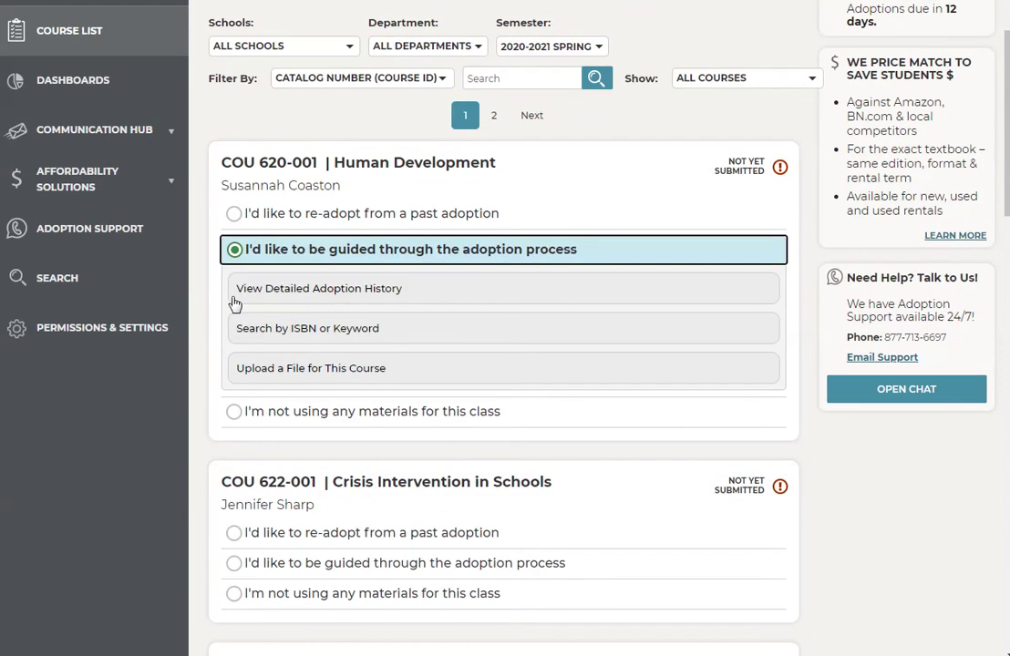
{"action": "left_click", "coordinate": [294, 296]}
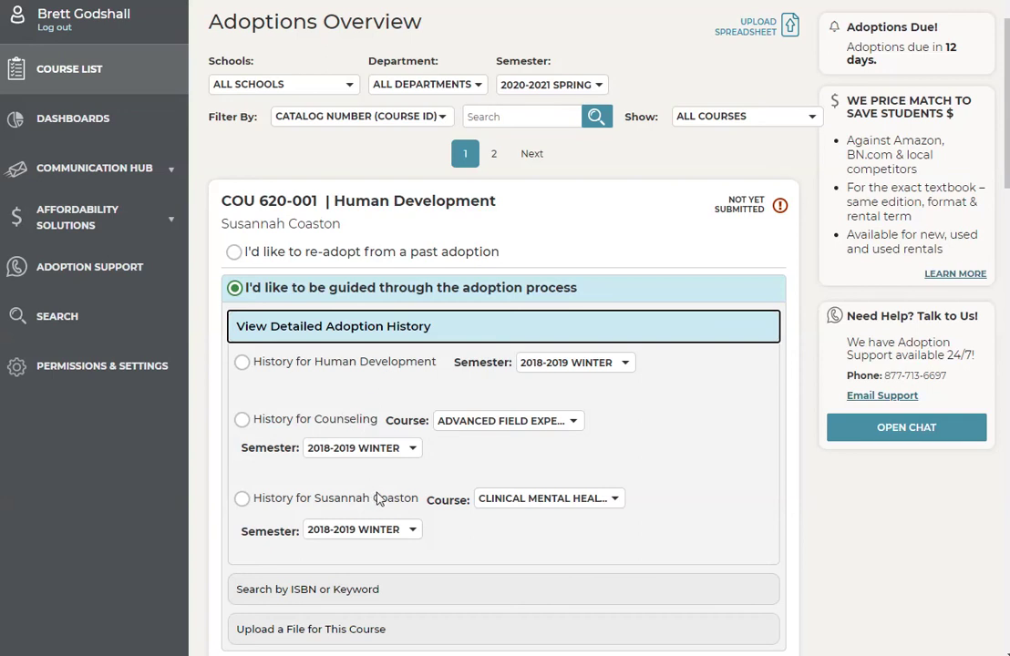
{"action": "left_click", "coordinate": [455, 326]}
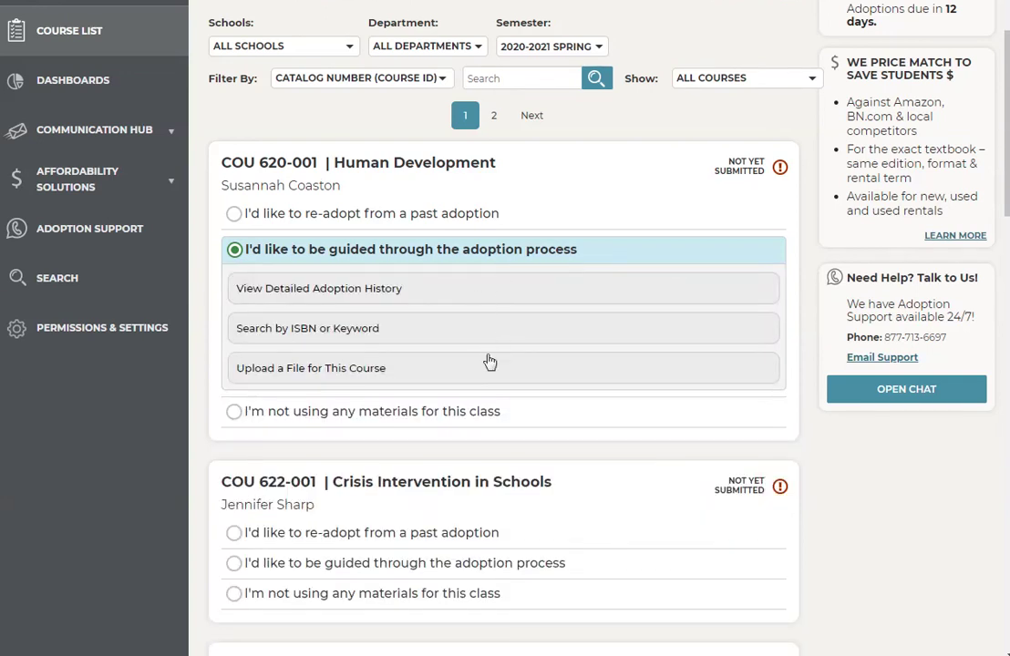
{"action": "left_click", "coordinate": [320, 333]}
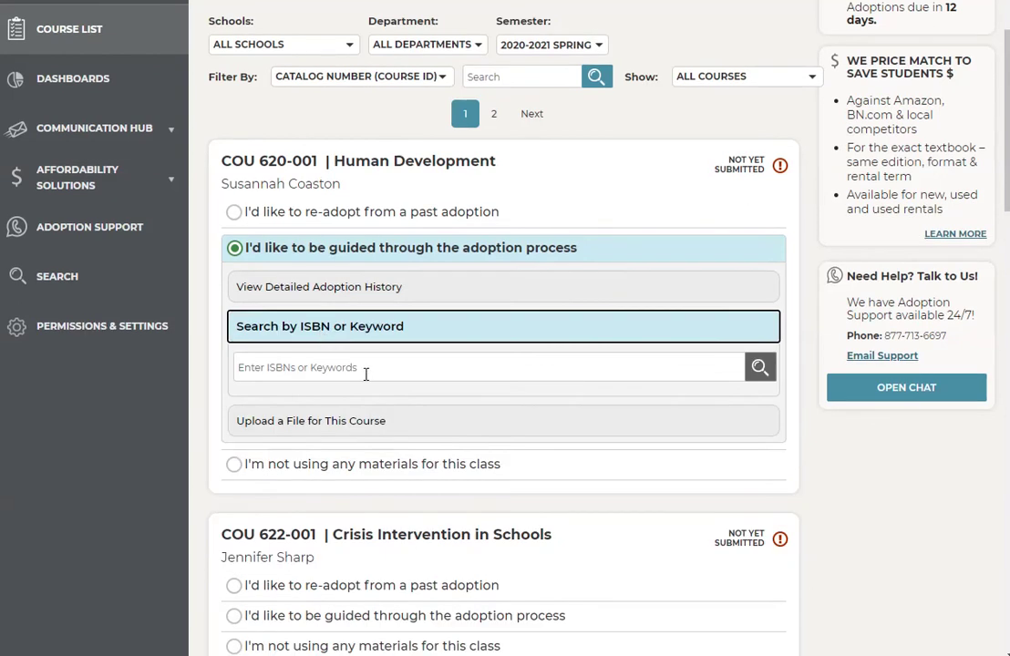
{"action": "left_click", "coordinate": [366, 369]}
{"action": "type", "text": "9"}
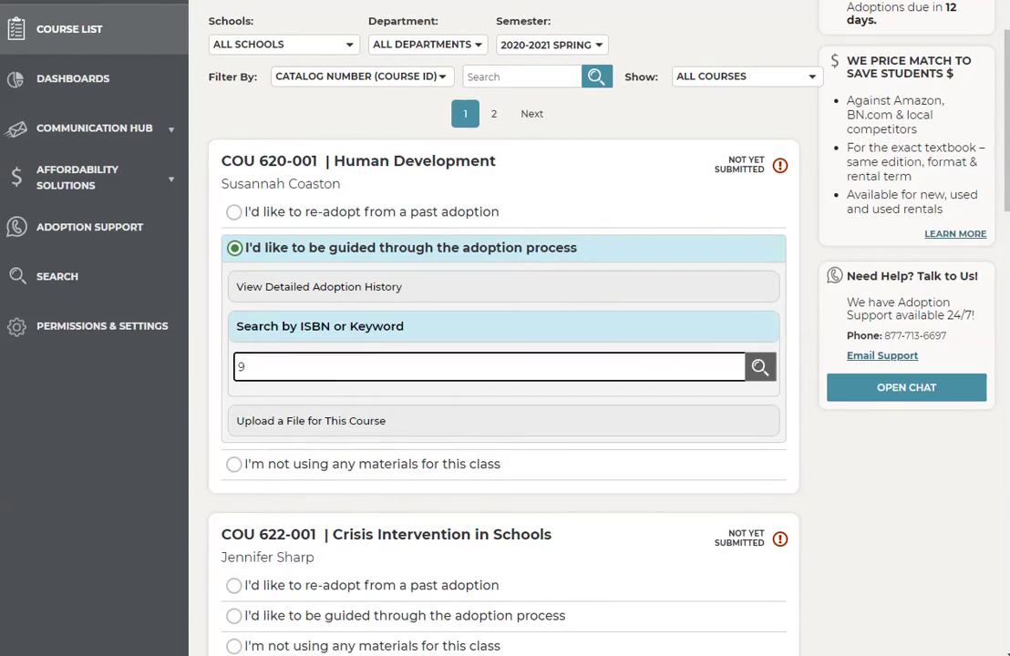
{"action": "type", "text": "781433832178"}
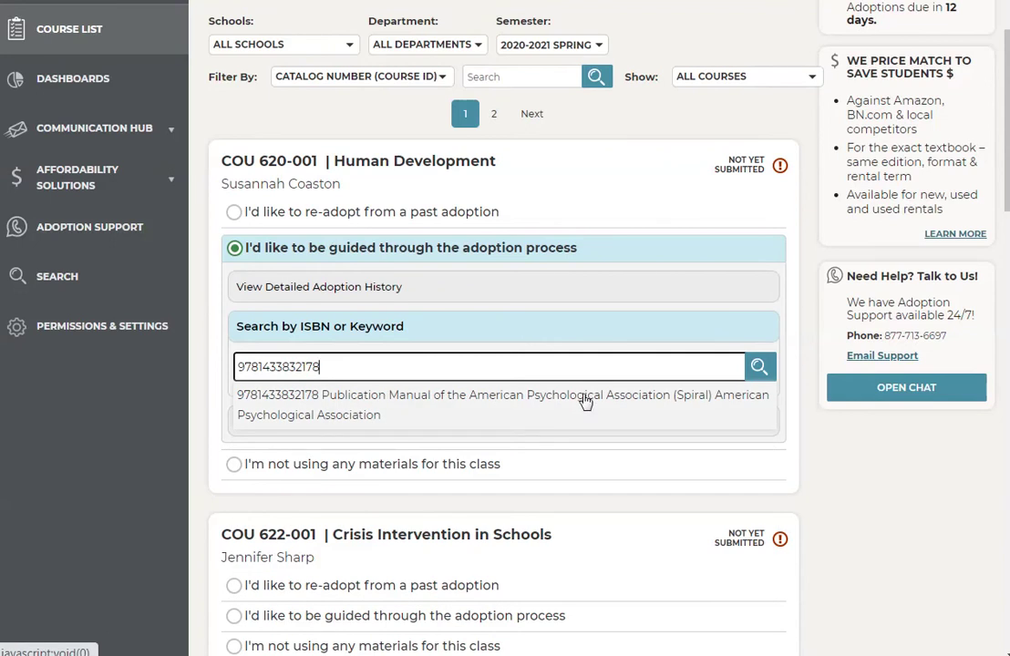
{"action": "left_click", "coordinate": [586, 401]}
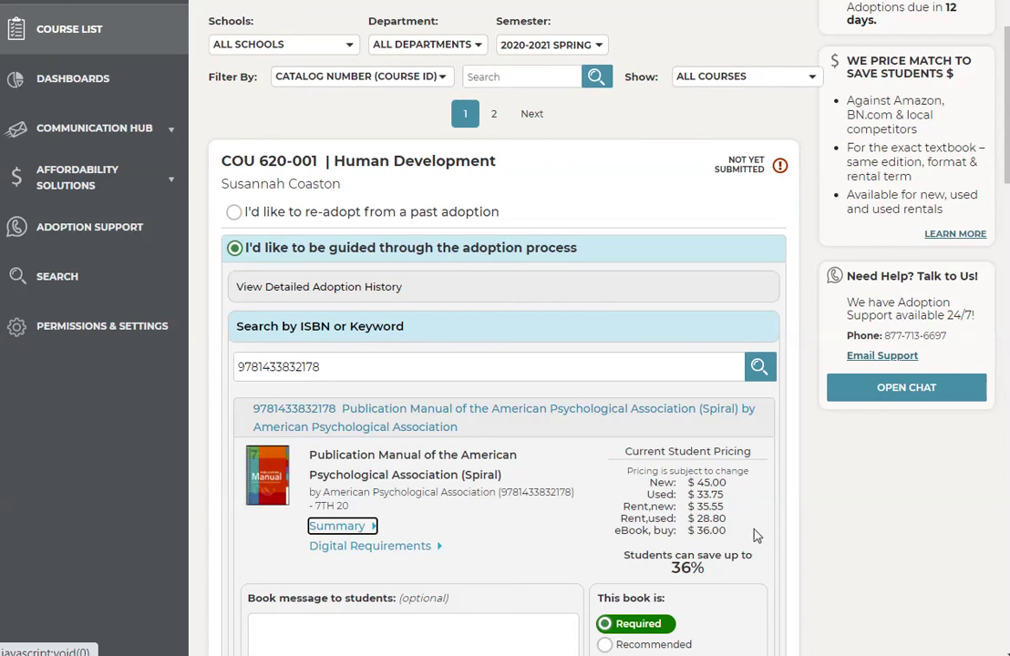
{"action": "scroll", "coordinate": [754, 535], "scroll_direction": "down", "scroll_amount": 1}
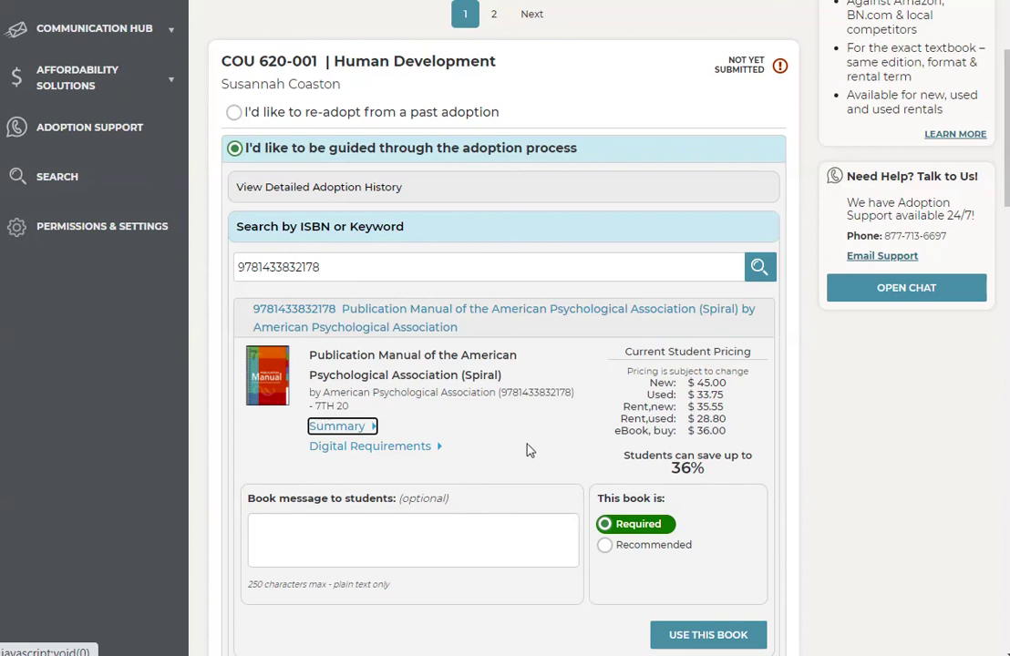
{"action": "scroll", "coordinate": [529, 450], "scroll_direction": "down", "scroll_amount": 1}
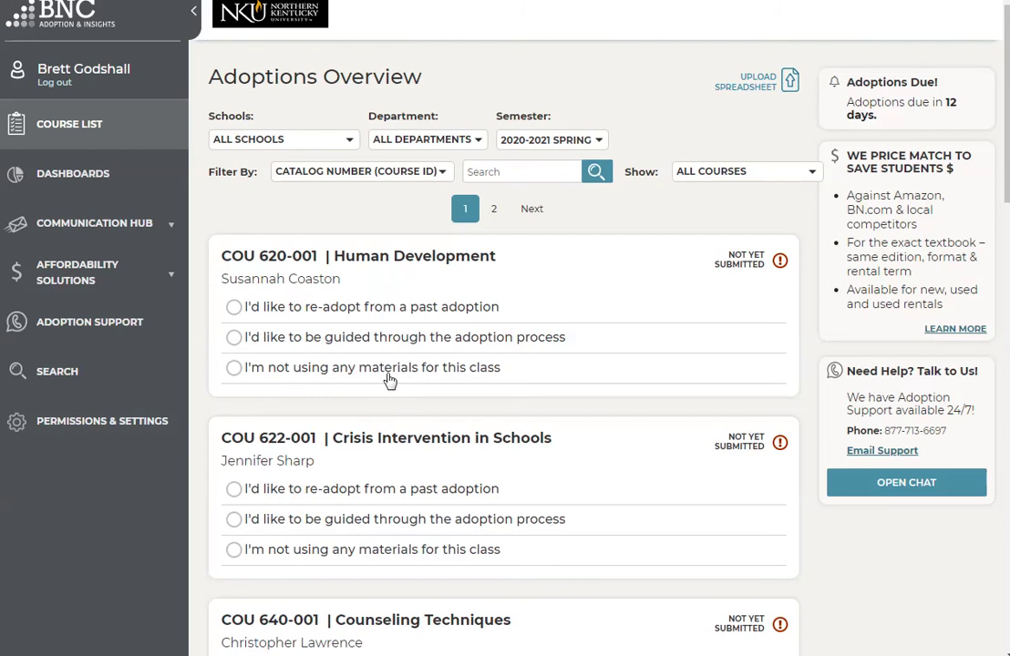
Mark COU 620-001 as using no materials and remove Financial Statements from ACC 150-001
{"action": "left_click", "coordinate": [227, 370]}
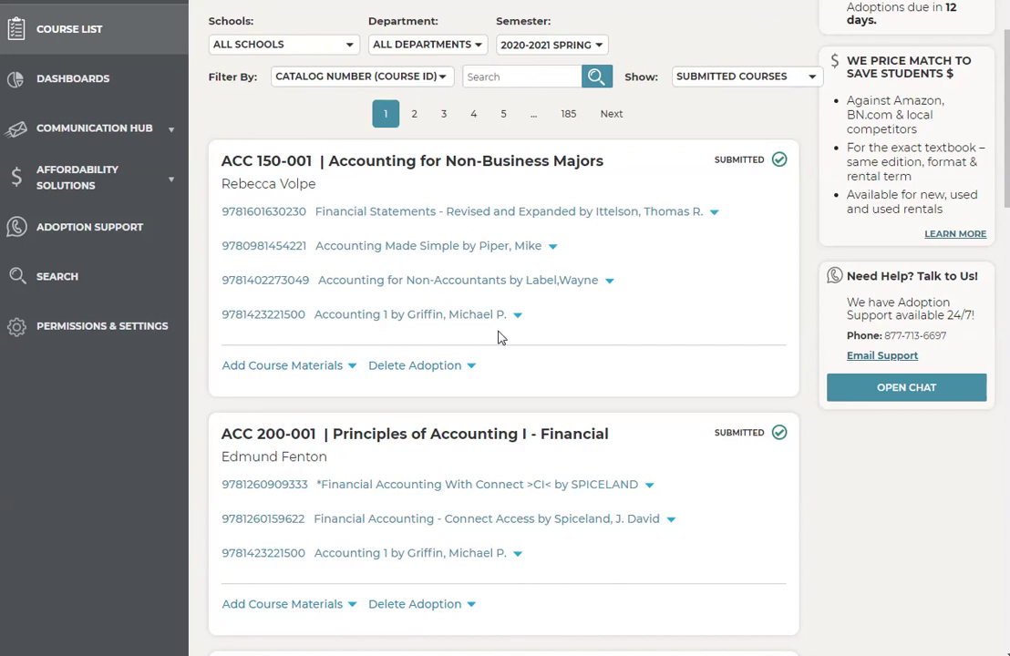
{"action": "left_click", "coordinate": [715, 212]}
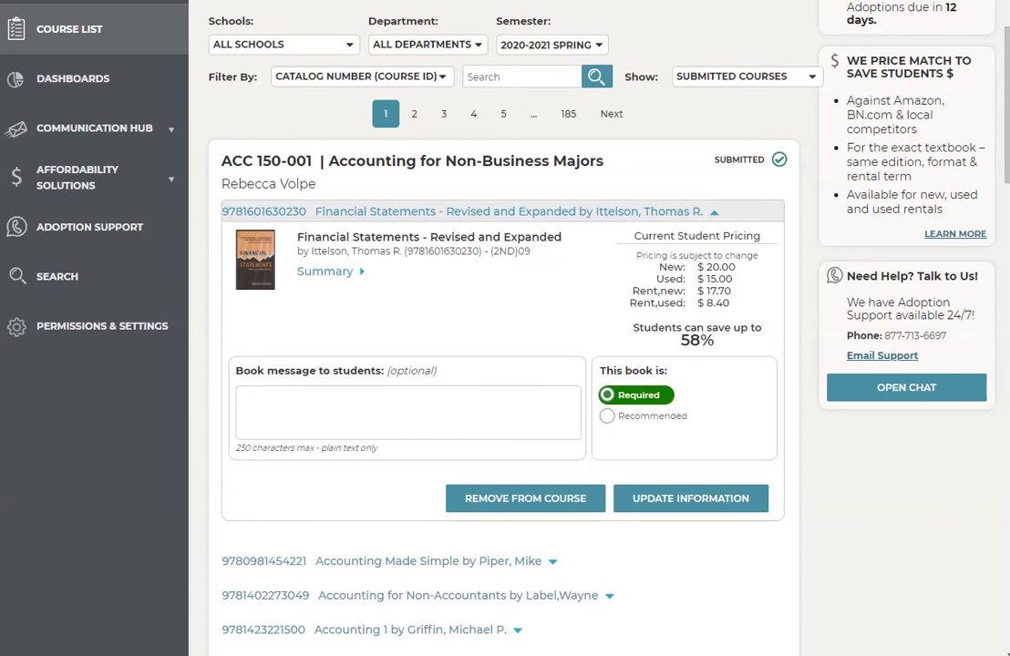
{"action": "left_click", "coordinate": [533, 508]}
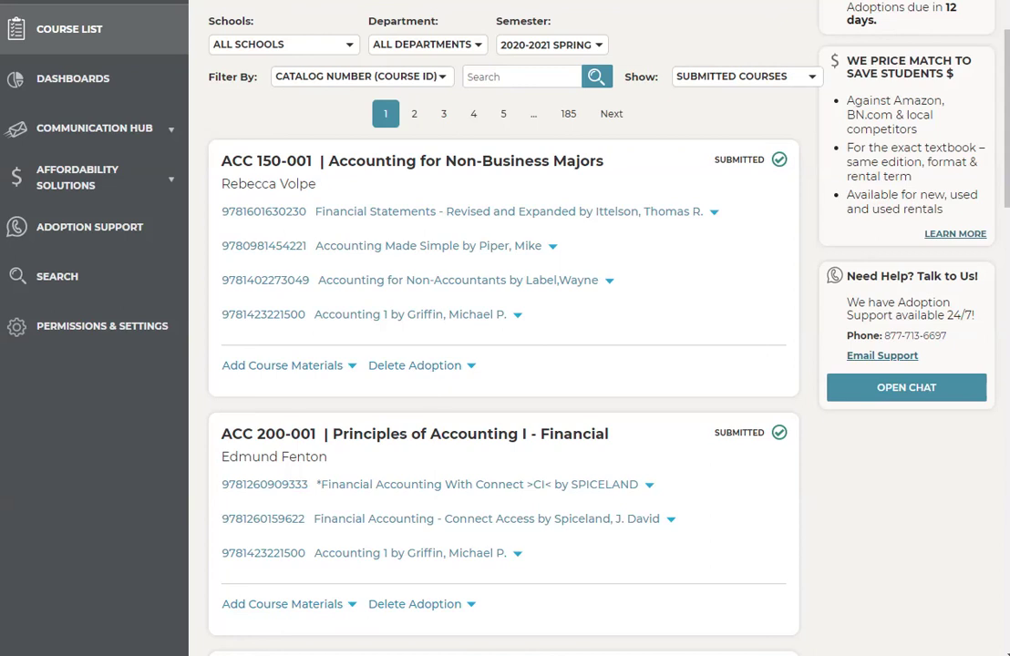
{"action": "left_click", "coordinate": [352, 366]}
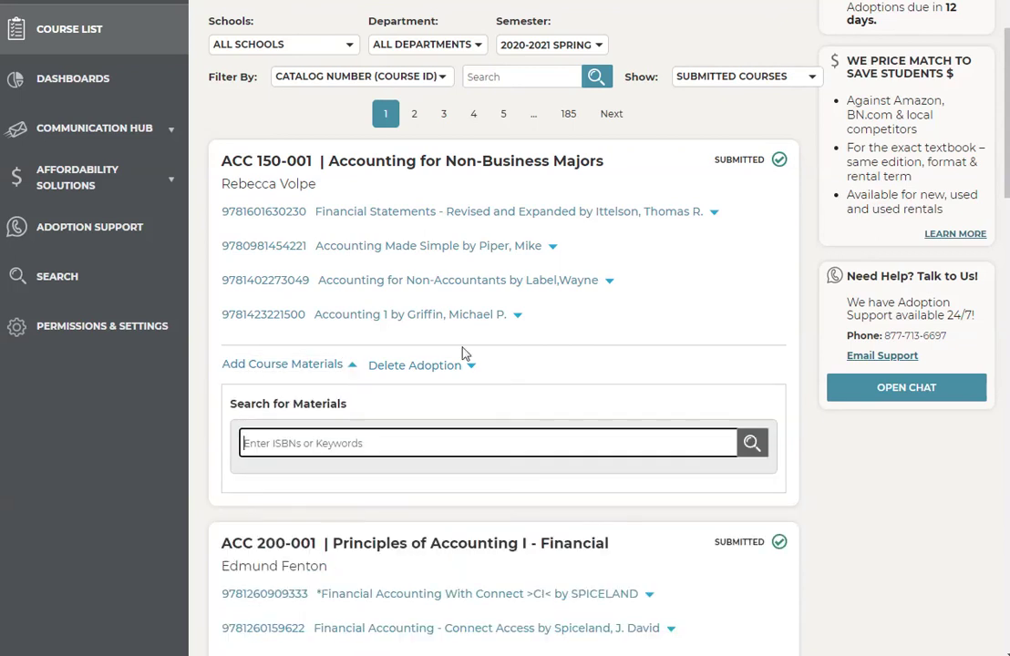
{"action": "type", "text": "9781"}
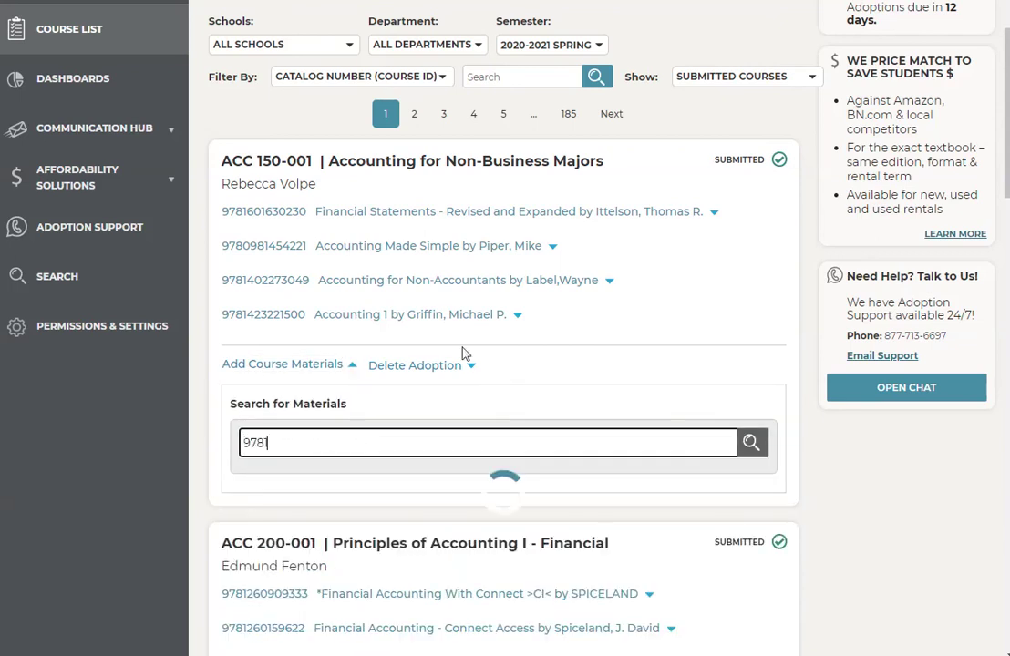
{"action": "type", "text": "433832178"}
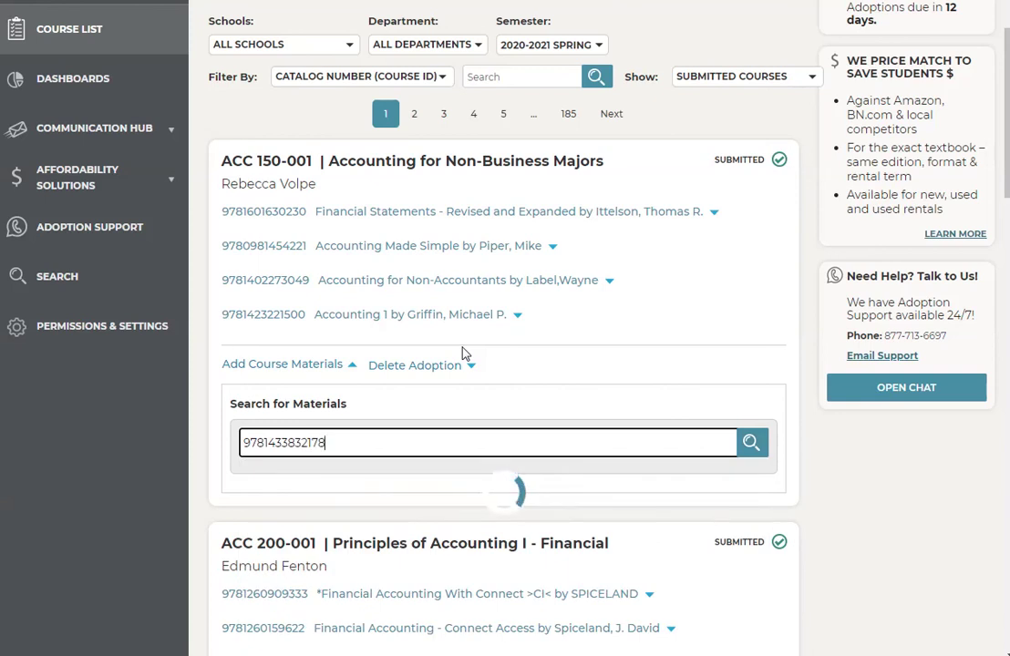
{"action": "left_click", "coordinate": [448, 480]}
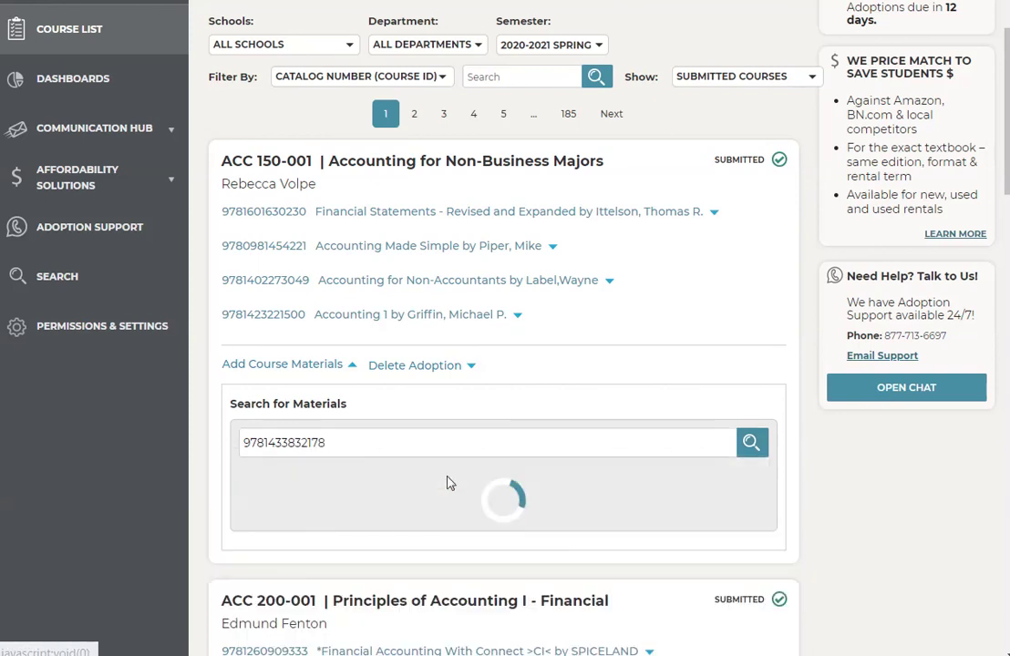
{"action": "scroll", "coordinate": [556, 455], "scroll_direction": "down", "scroll_amount": 1}
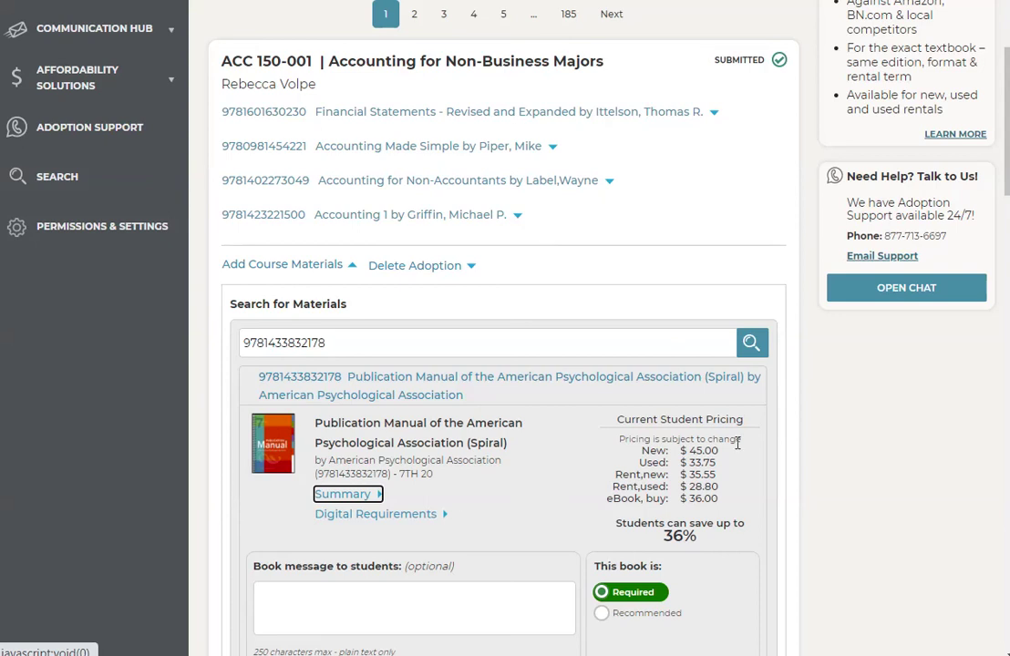
{"action": "scroll", "coordinate": [770, 517], "scroll_direction": "down", "scroll_amount": 1}
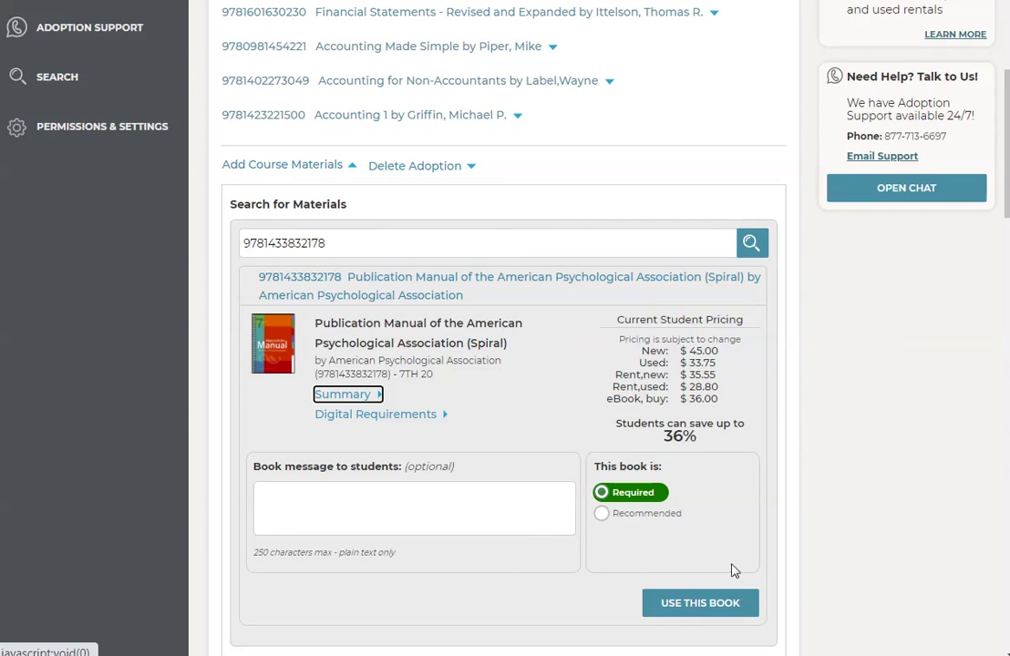
{"action": "left_click", "coordinate": [700, 602]}
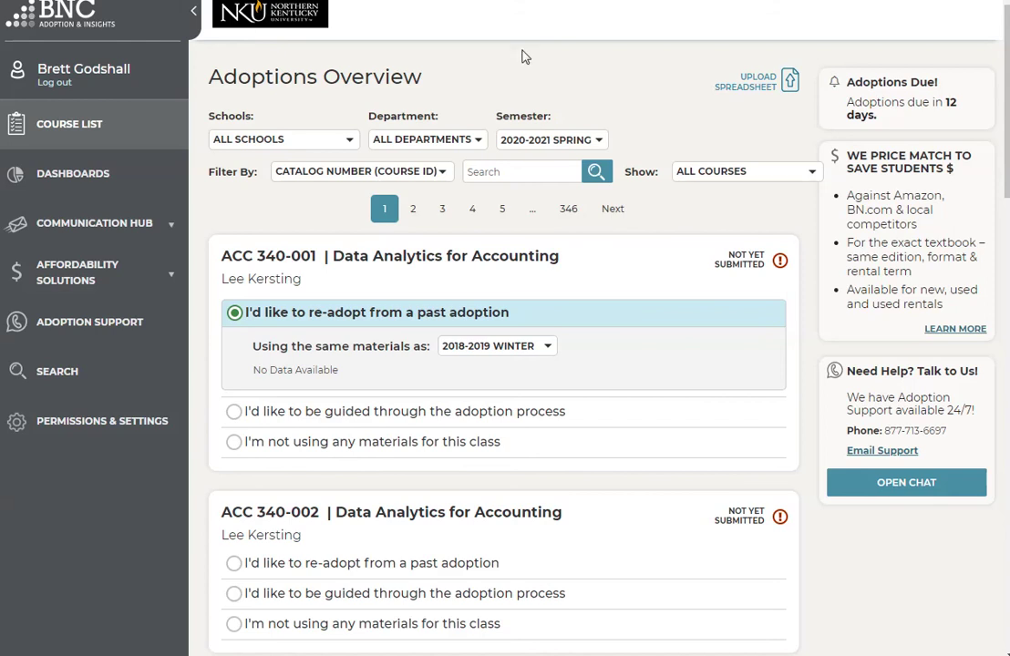
{"action": "left_click", "coordinate": [758, 86]}
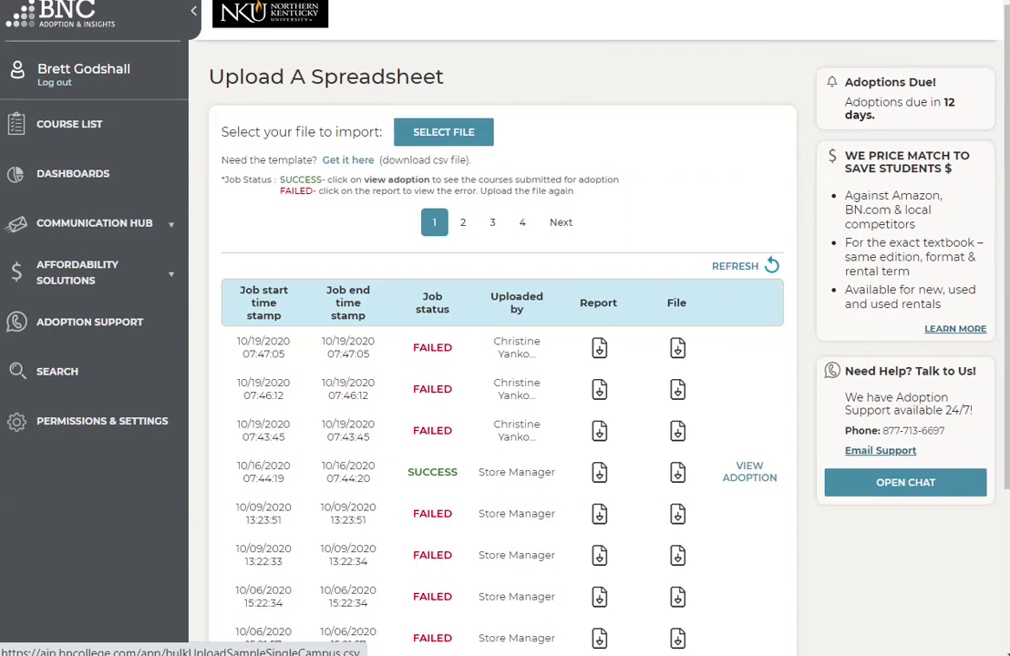
{"action": "left_click", "coordinate": [87, 130]}
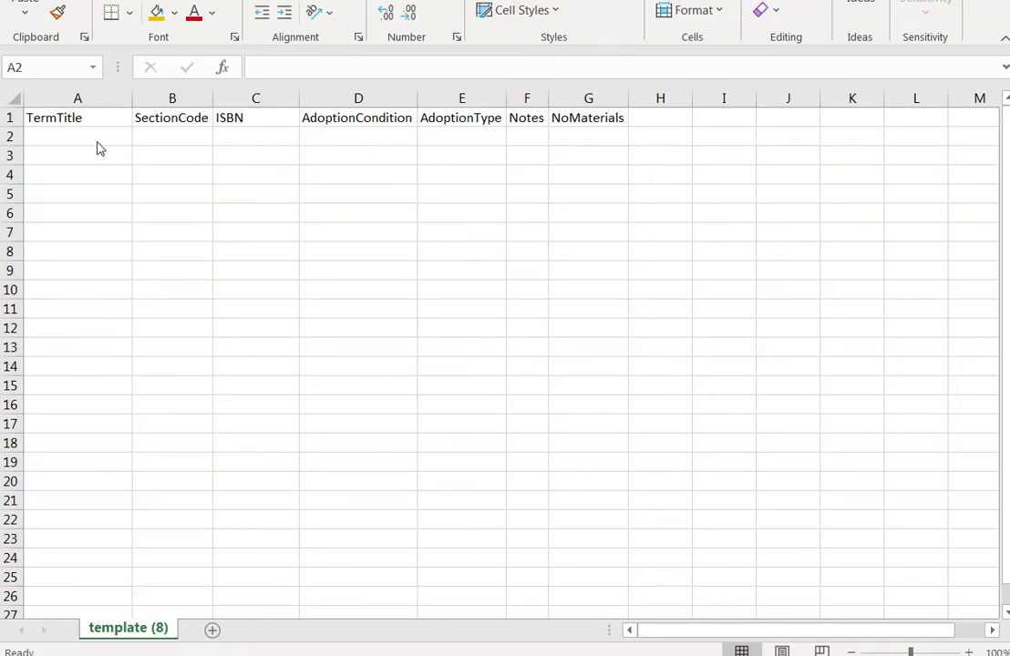
Enter TermTitle 2020-2021 Spring in A2 and SectionCode ACC 340-001 in B2
{"action": "left_click", "coordinate": [91, 134]}
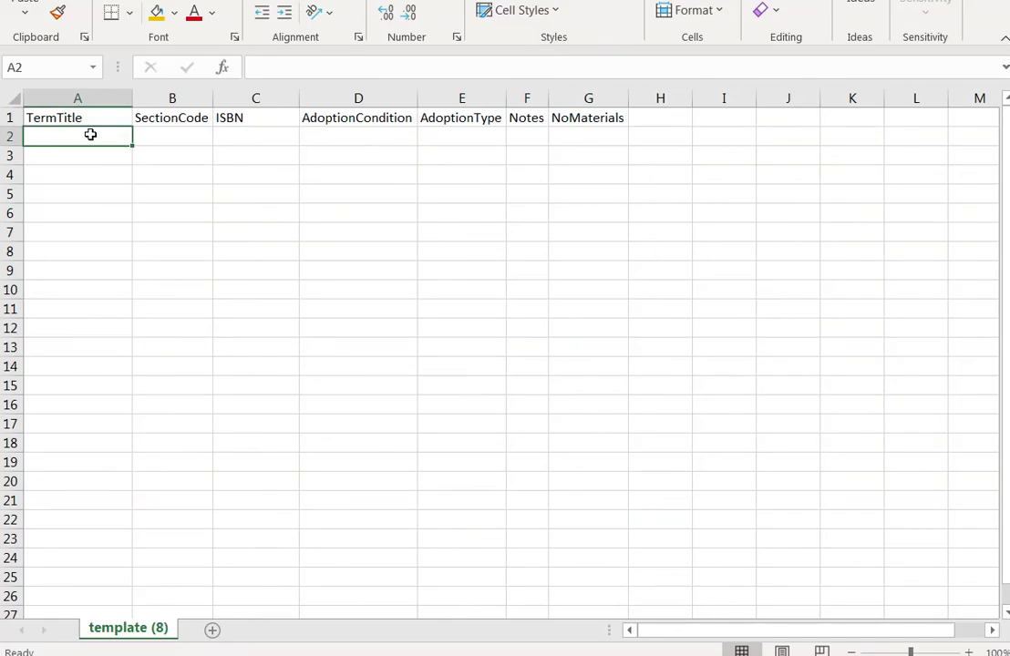
{"action": "type", "text": "2020-2021"}
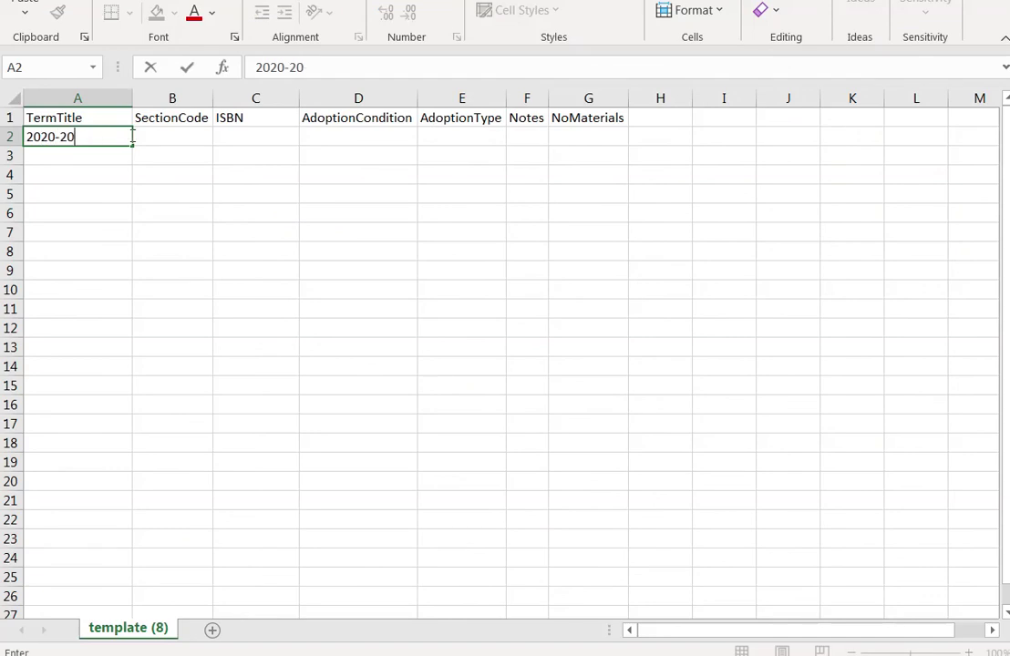
{"action": "type", "text": " Spring"}
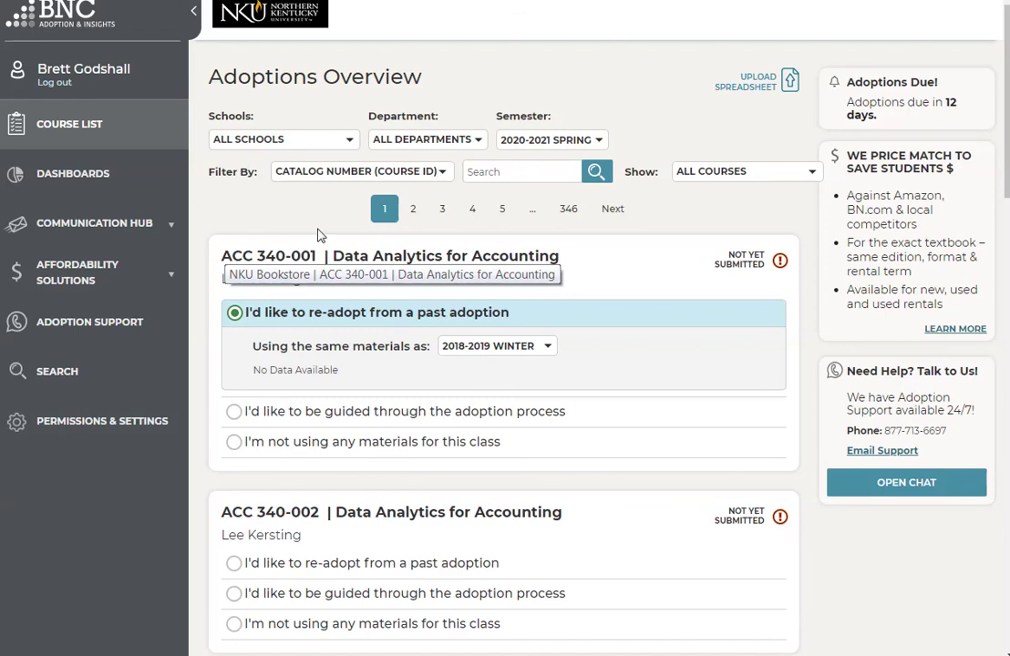
{"action": "key", "text": "alt+Tab"}
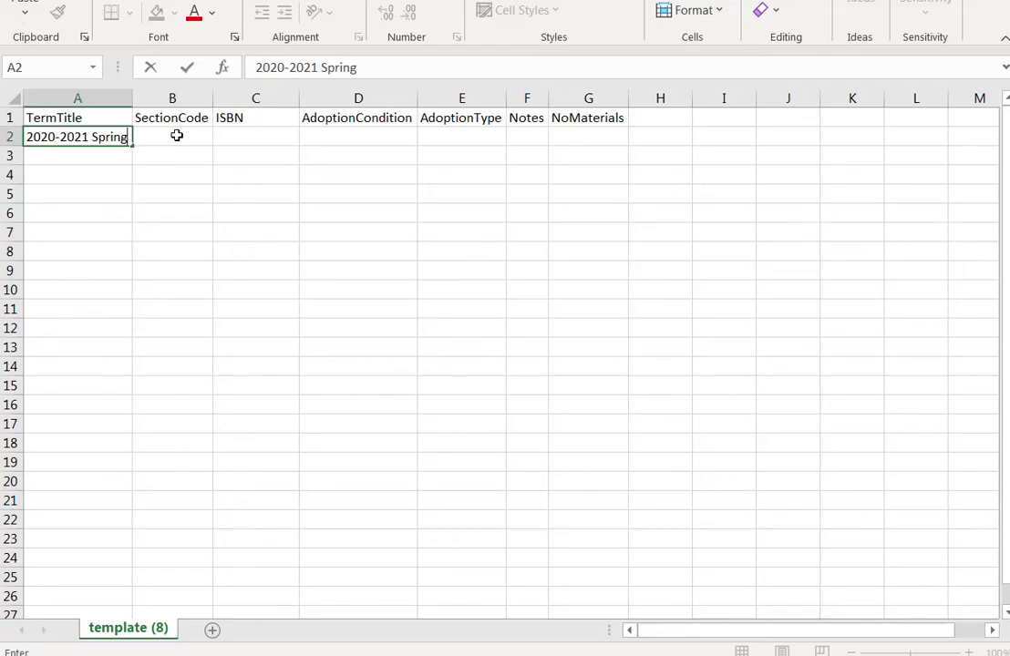
{"action": "left_click", "coordinate": [178, 138]}
{"action": "type", "text": "ACC"}
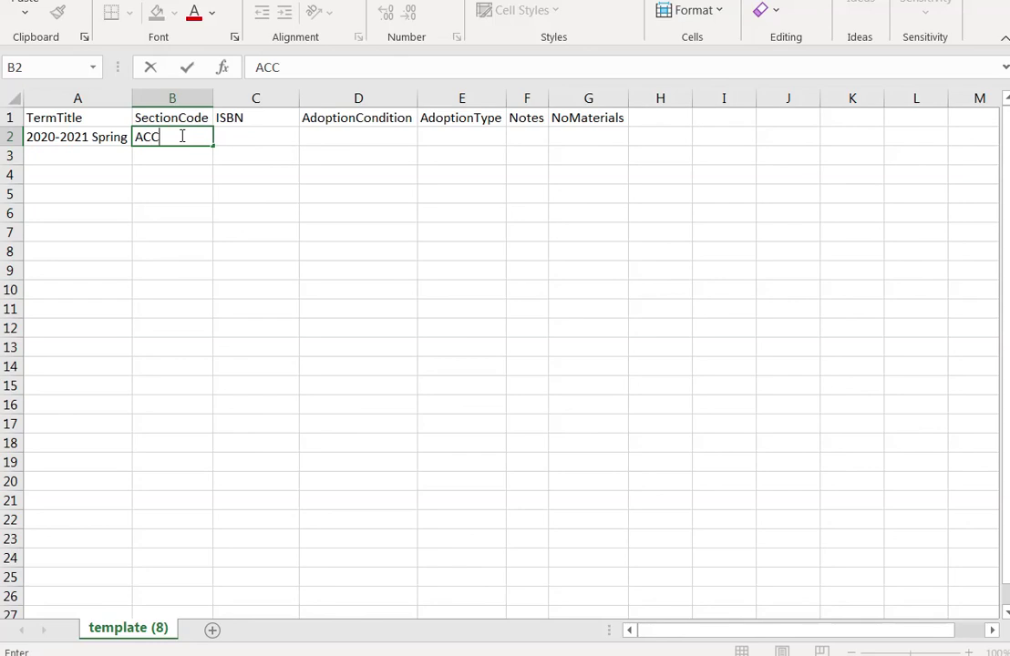
{"action": "type", "text": " 340-001"}
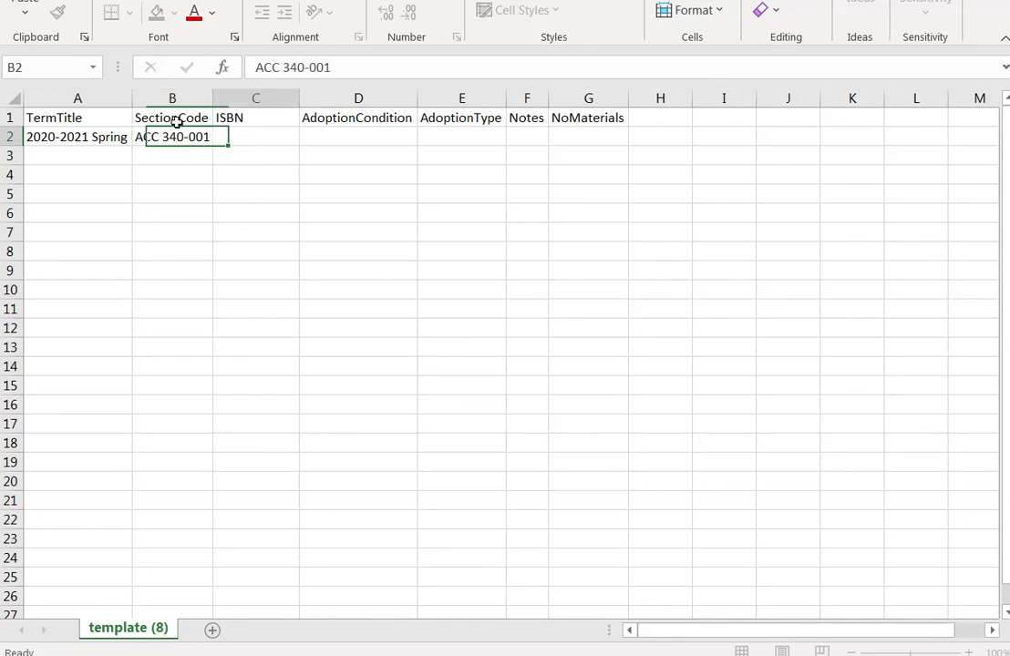
{"action": "key", "text": "Tab"}
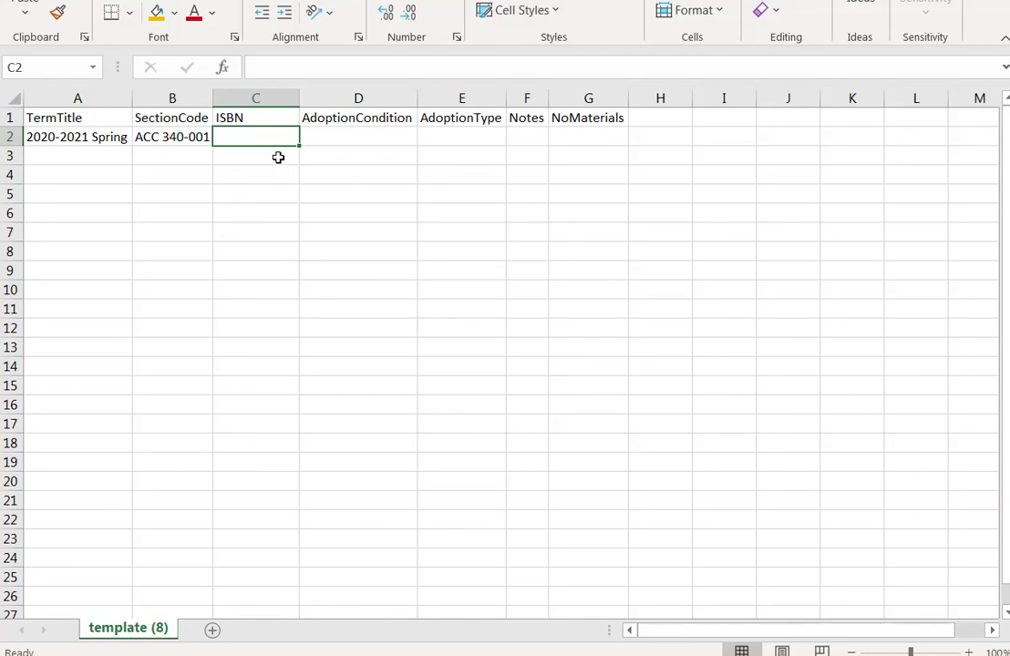
Check that cells D2 through G2 (AdoptionCondition, AdoptionType, Notes, NoMaterials) remain empty
{"action": "left_click", "coordinate": [340, 134]}
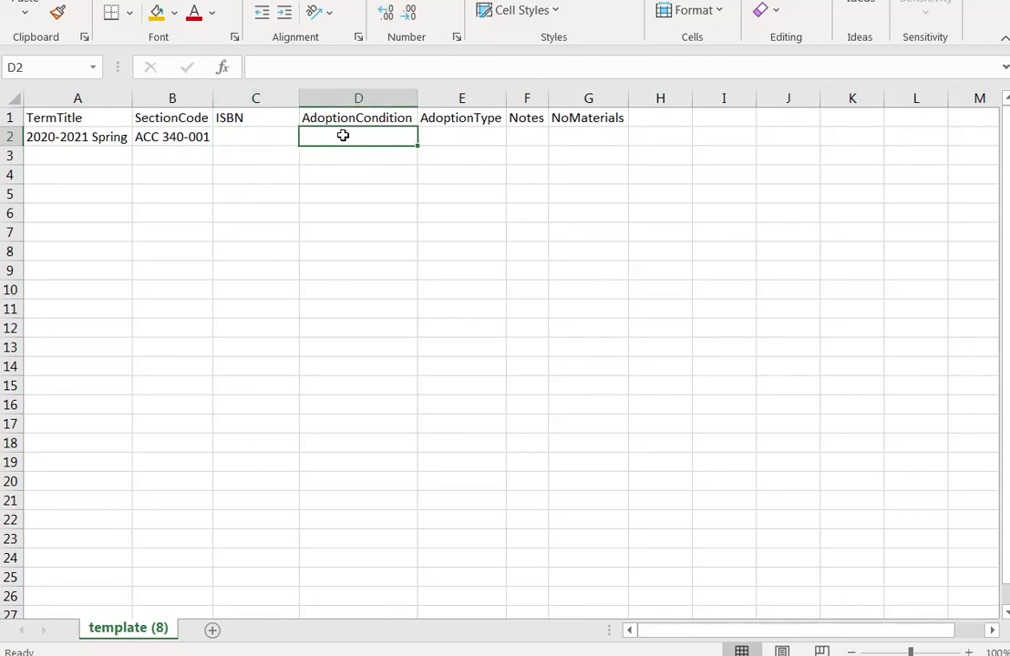
{"action": "left_click", "coordinate": [455, 137]}
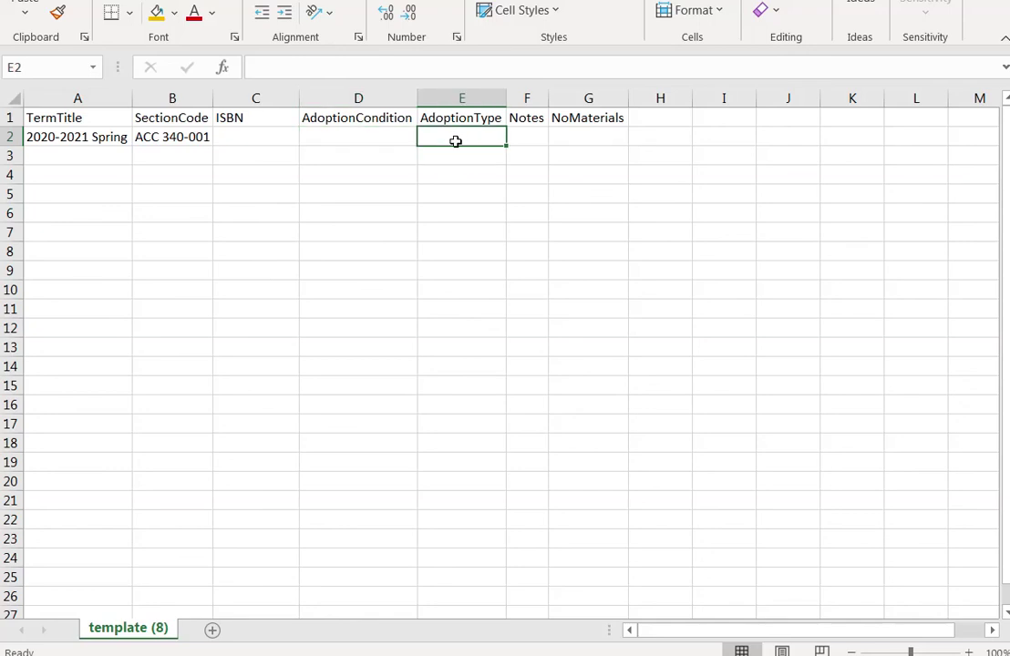
{"action": "left_click", "coordinate": [536, 141]}
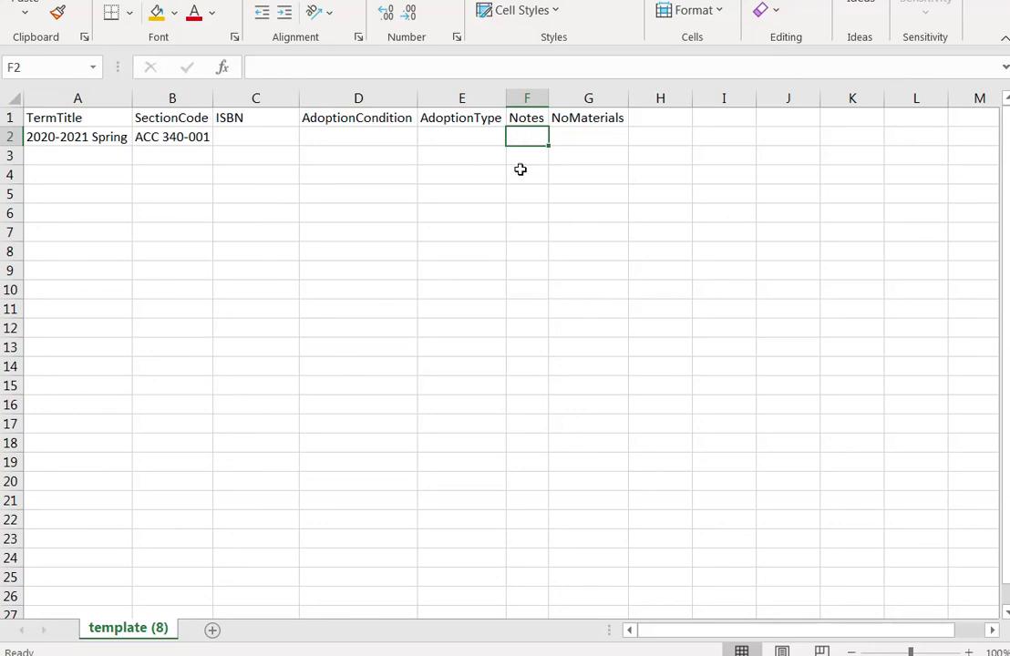
{"action": "left_click", "coordinate": [572, 136]}
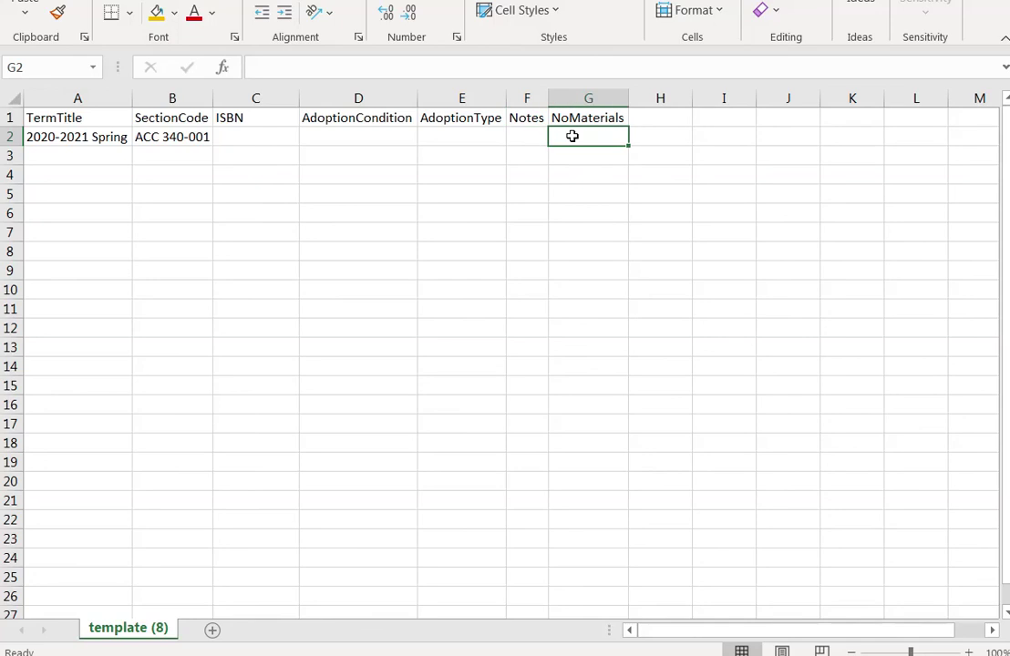